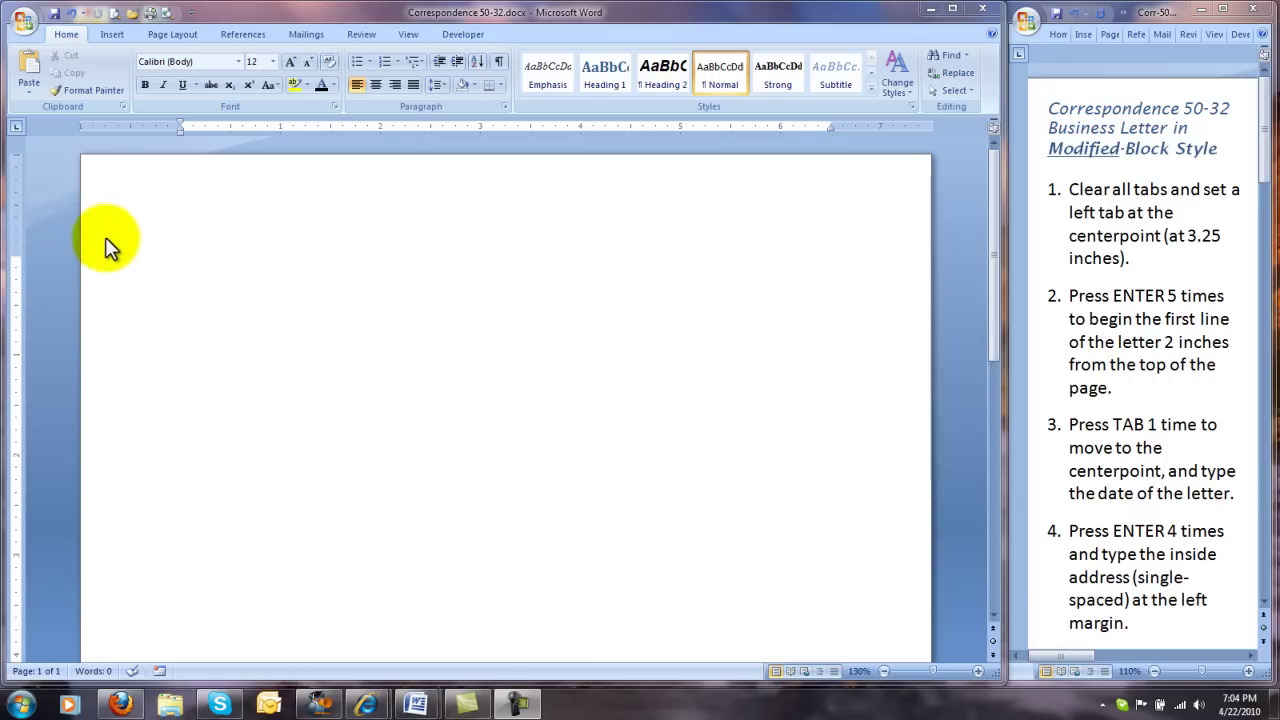
# Step: Clear all existing tab stops and set one left tab stop at 3.25 inches
pyautogui.click(504, 106)
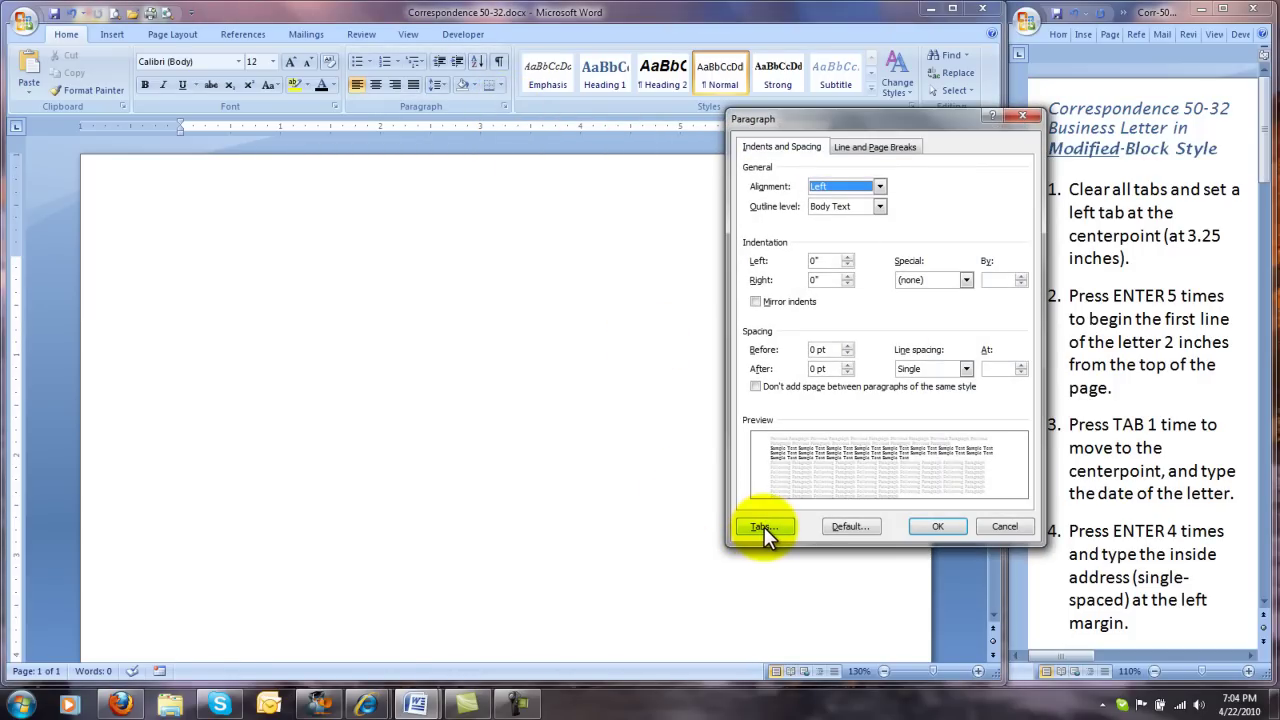
pyautogui.click(762, 526)
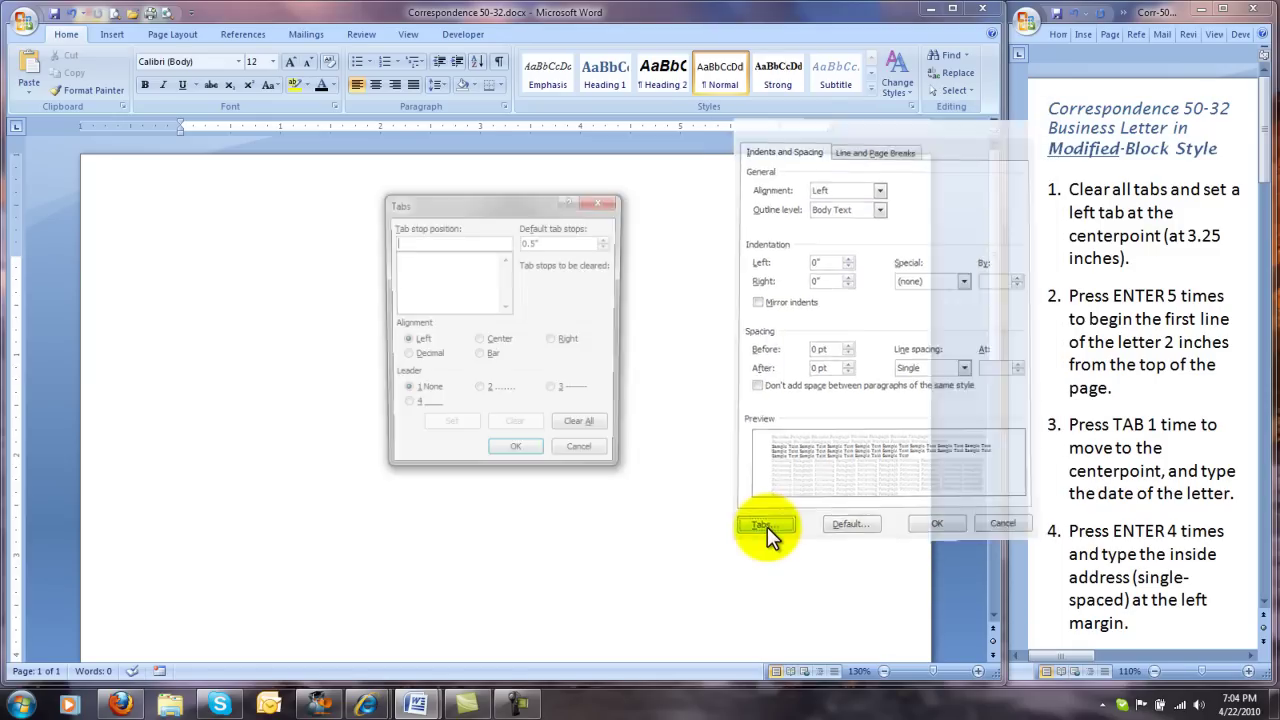
pyautogui.click(584, 428)
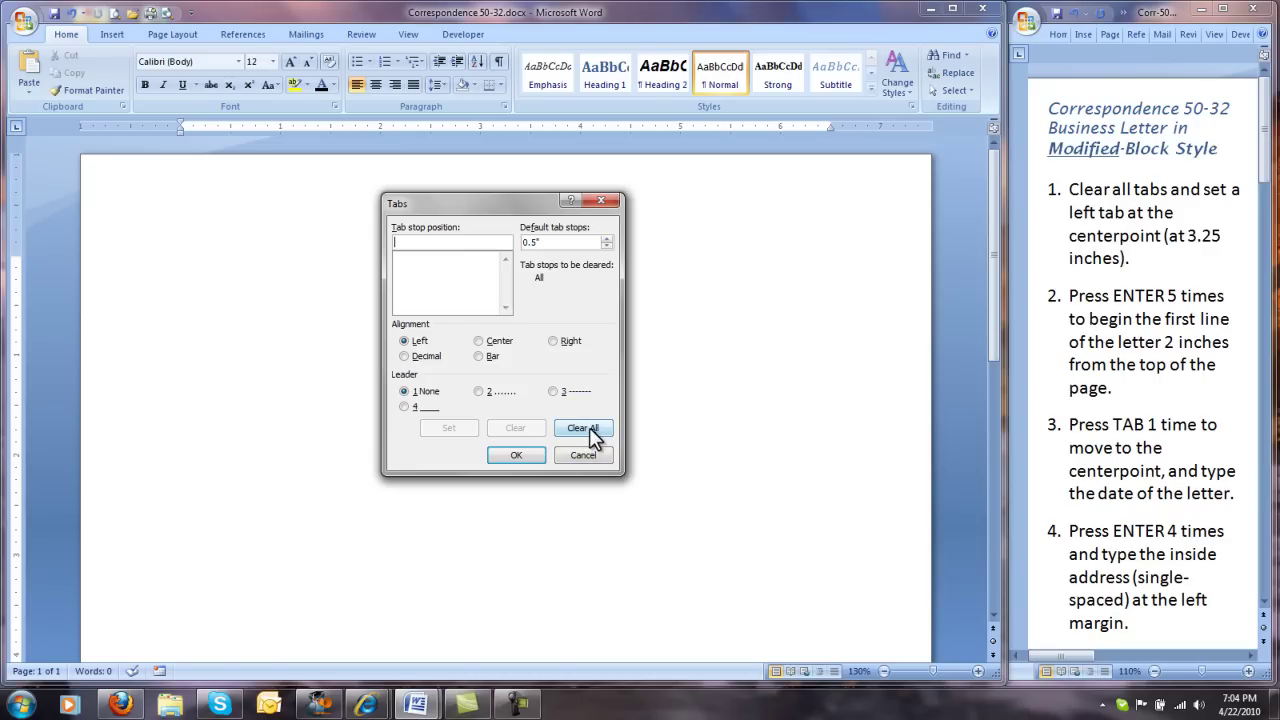
pyautogui.write('3.25')
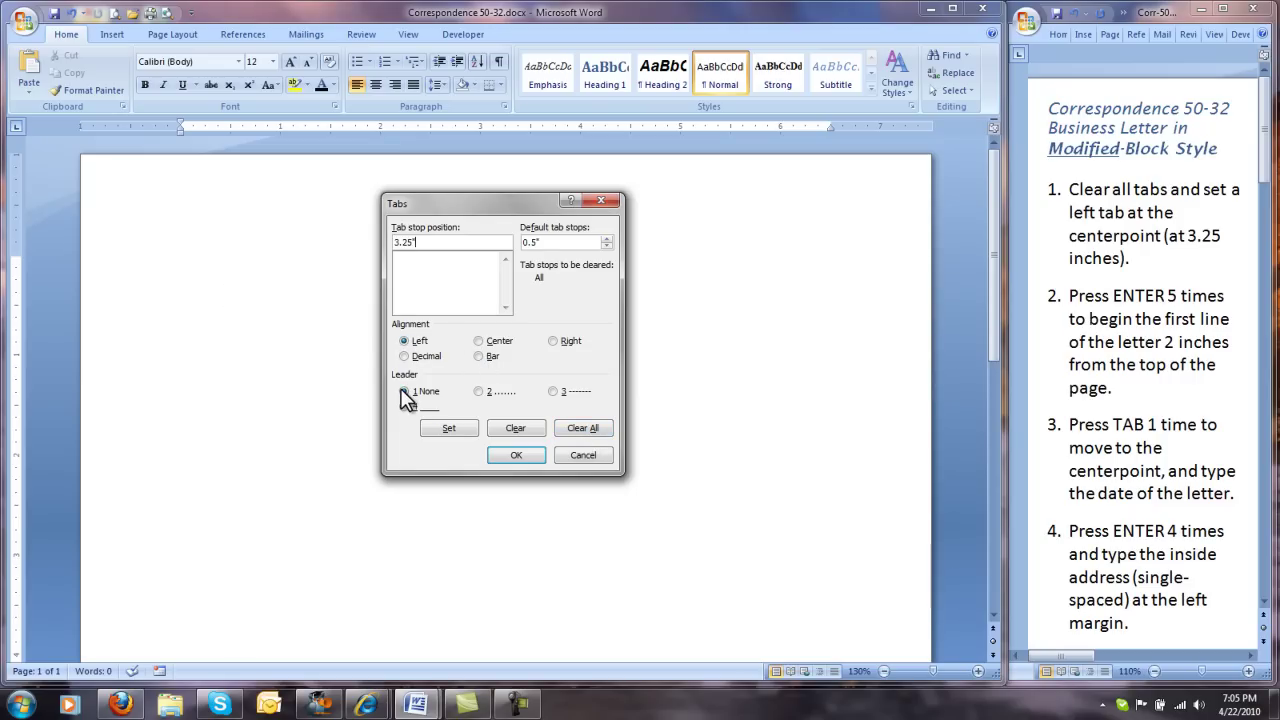
pyautogui.click(455, 433)
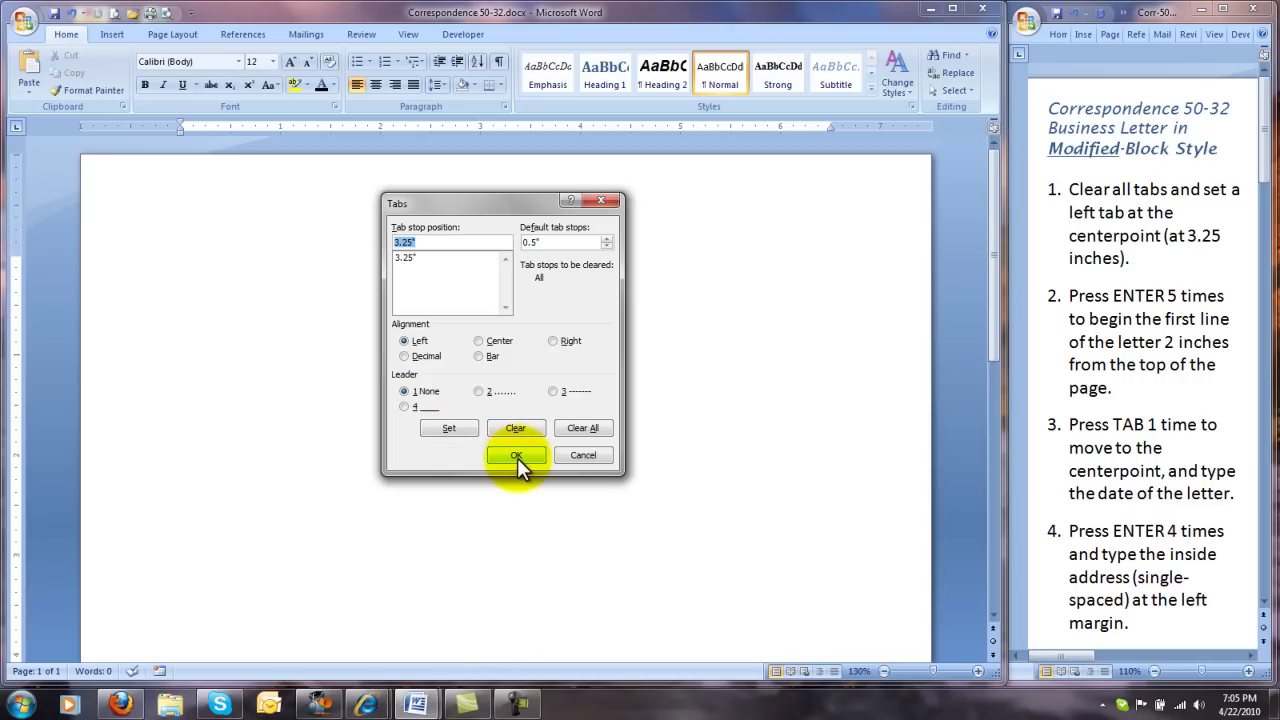
pyautogui.click(517, 458)
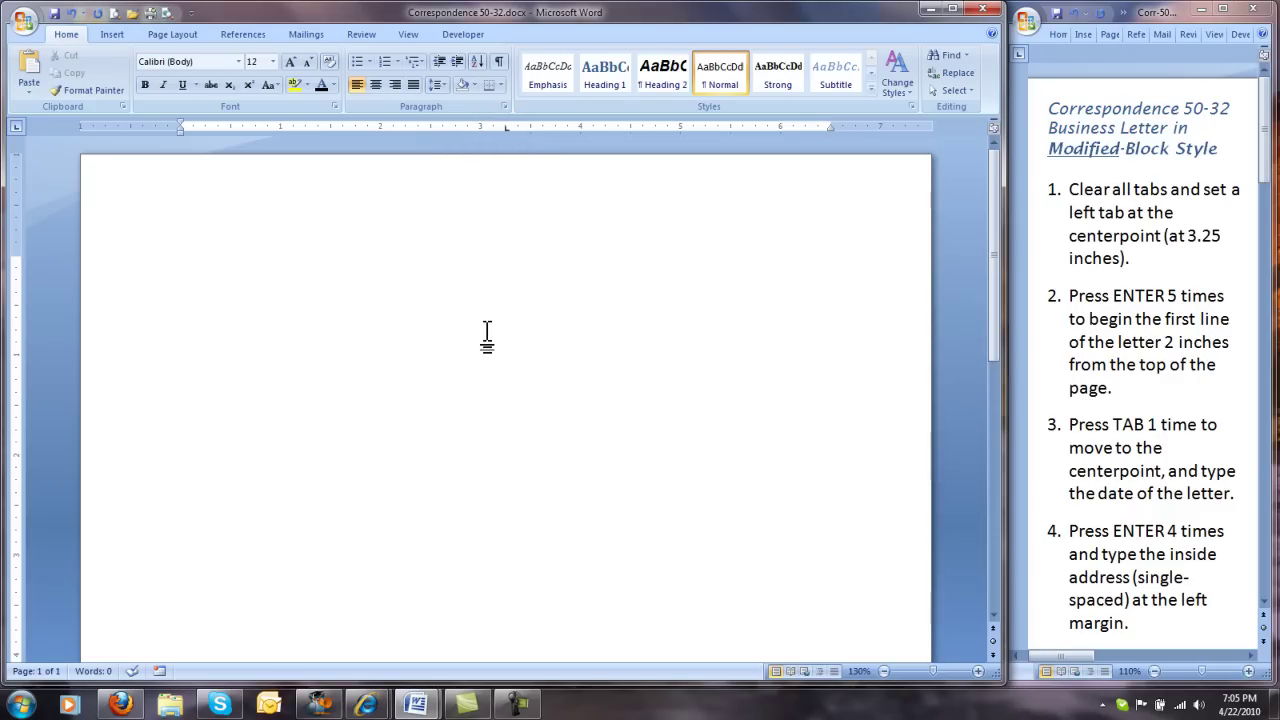
# Step: Show formatting marks, then type the date November 29, 2010 at the 3.25-inch tab after blank lines
pyautogui.click(498, 63)
pyautogui.press('Return')
pyautogui.press('Return')
pyautogui.press('Return')
pyautogui.press('Return')
pyautogui.press('Return')
pyautogui.press('Tab')
pyautogui.write('November 29, 2010')
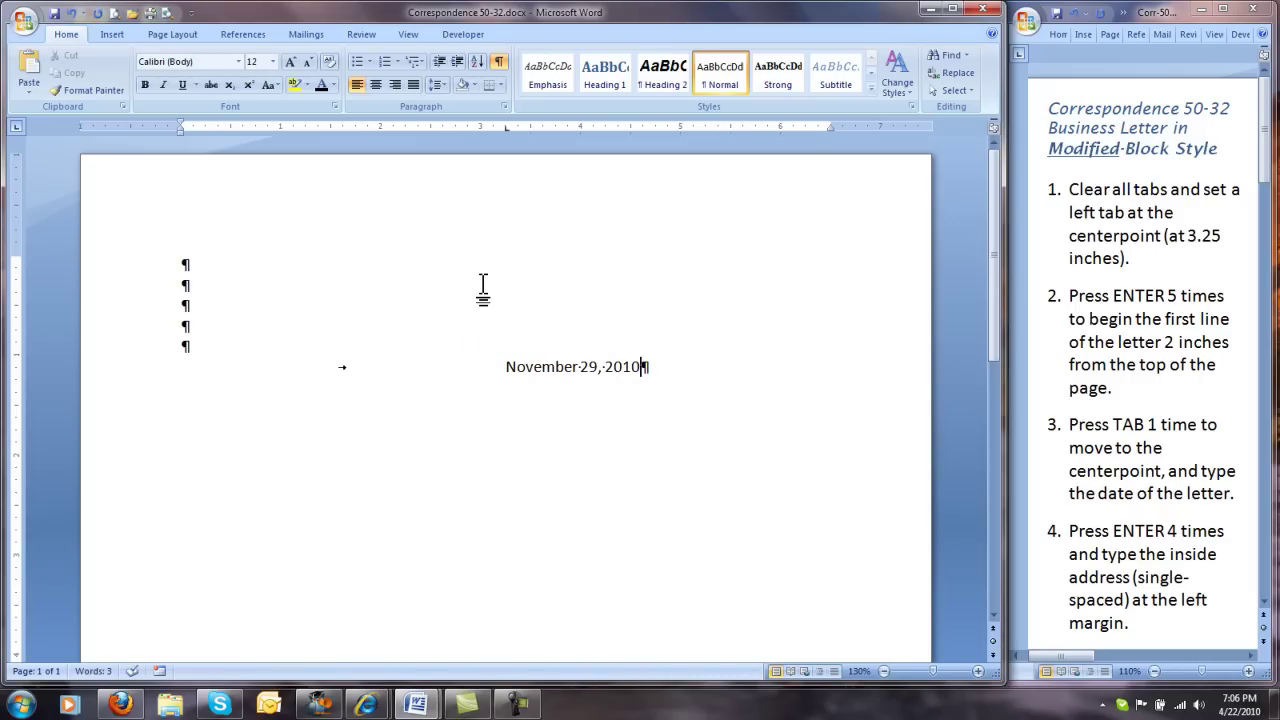
pyautogui.press('Return')
pyautogui.press('Return')
pyautogui.press('Return')
pyautogui.press('Return')
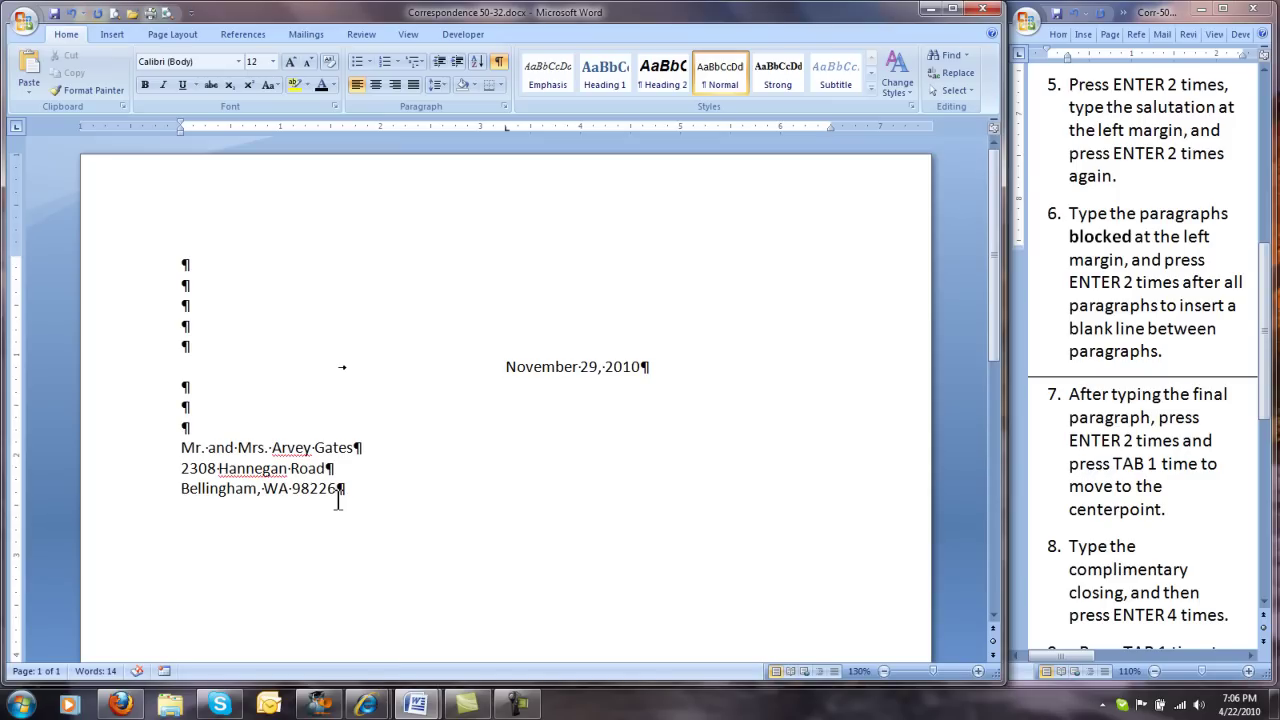
# Step: Type the recipients' inside address, the salutation, and begin the first body paragraph at the left margin
pyautogui.press('Return')
pyautogui.press('Return')
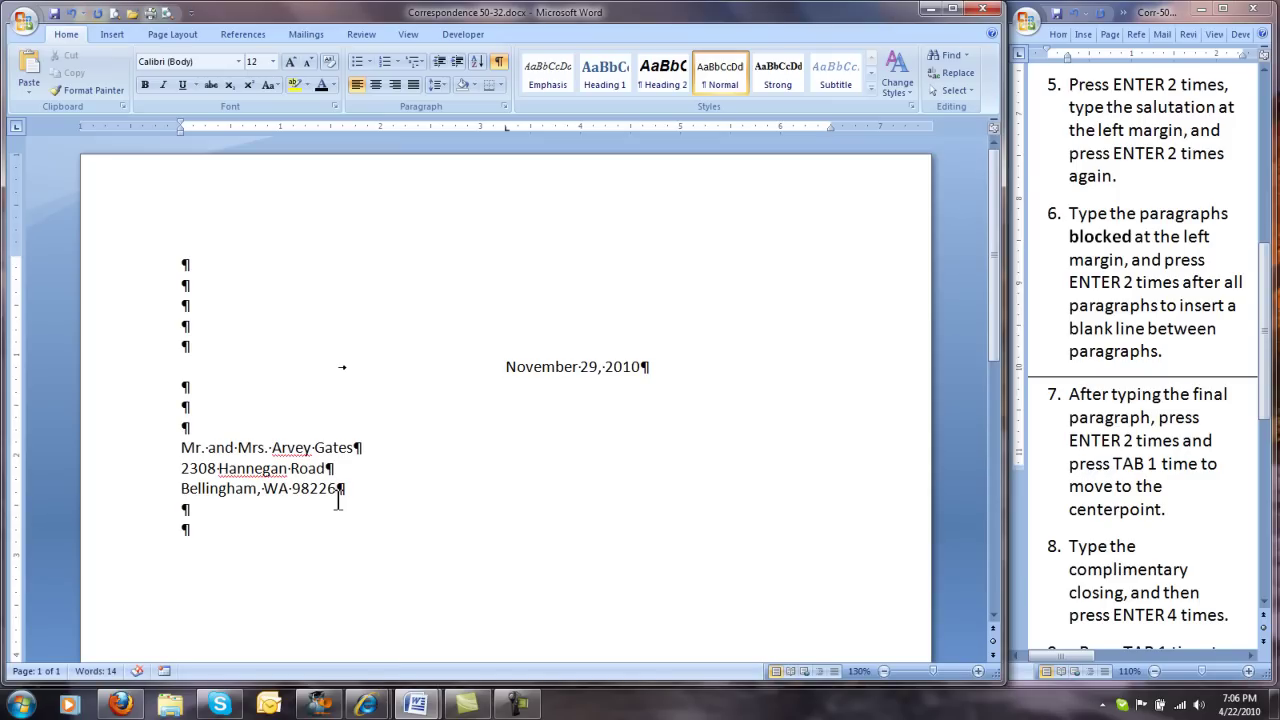
pyautogui.write('Dear Mr. and Mrs. Gates:')
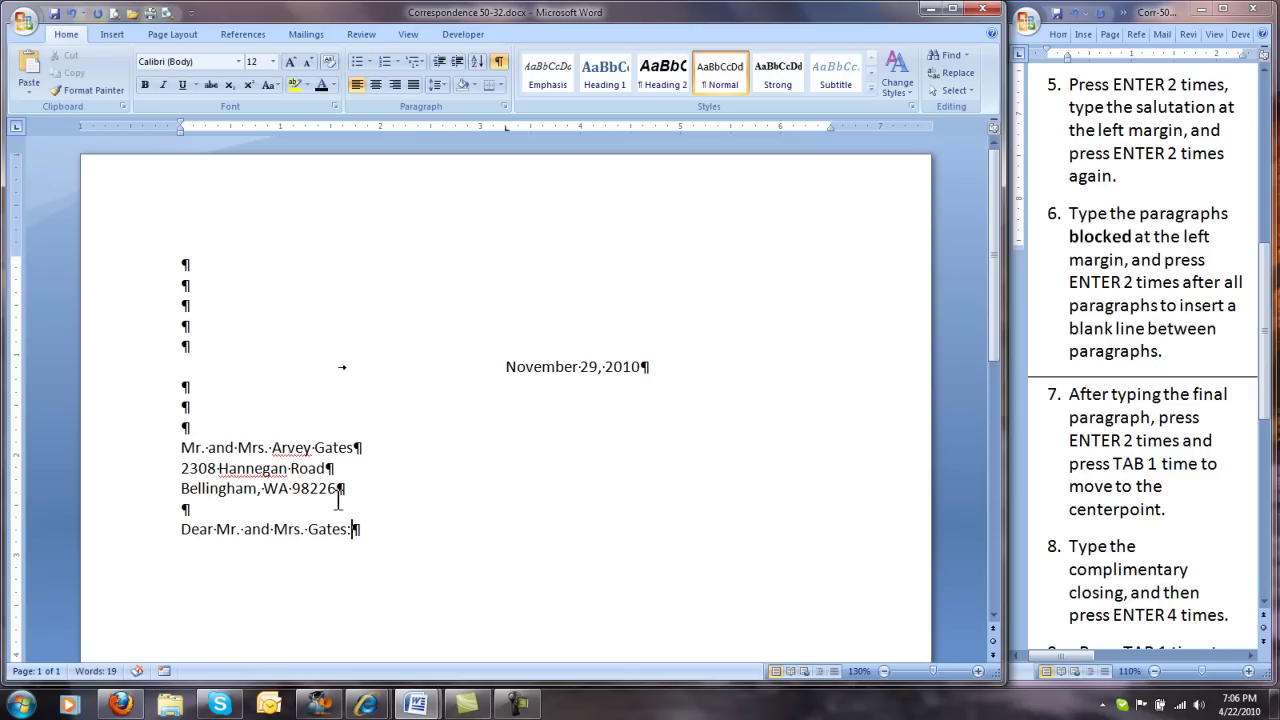
pyautogui.press('Return')
pyautogui.press('Return')
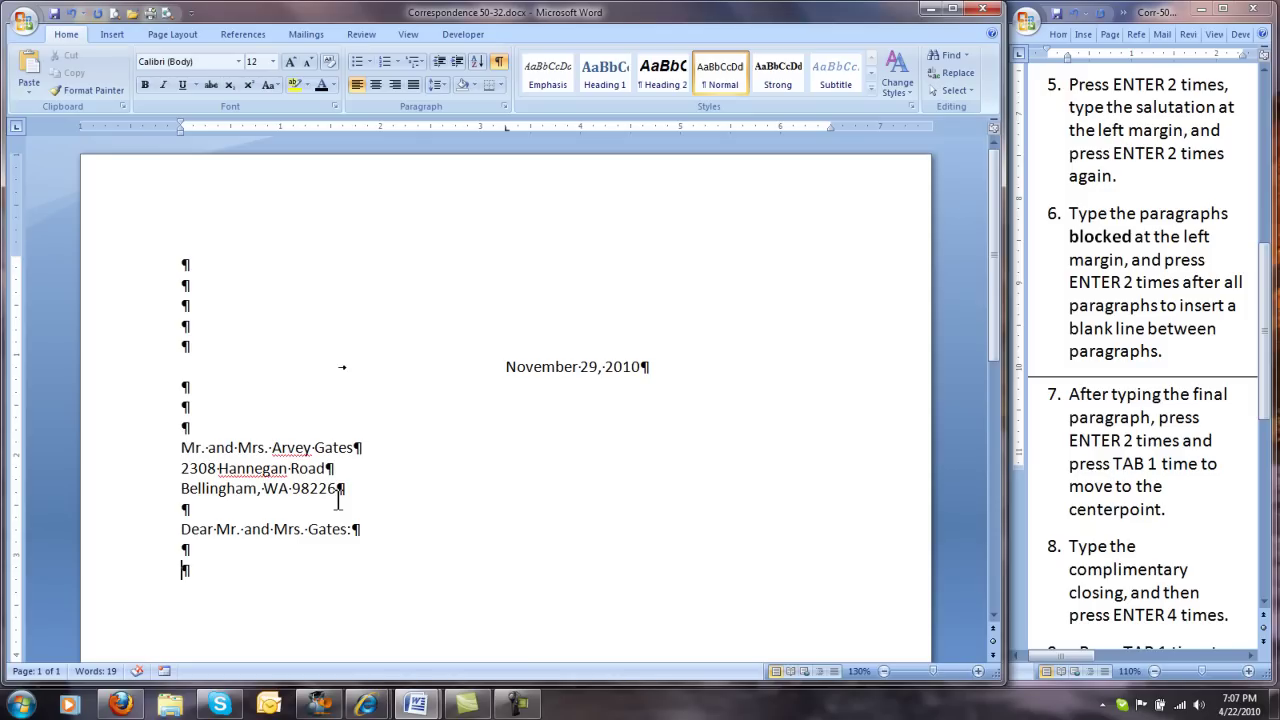
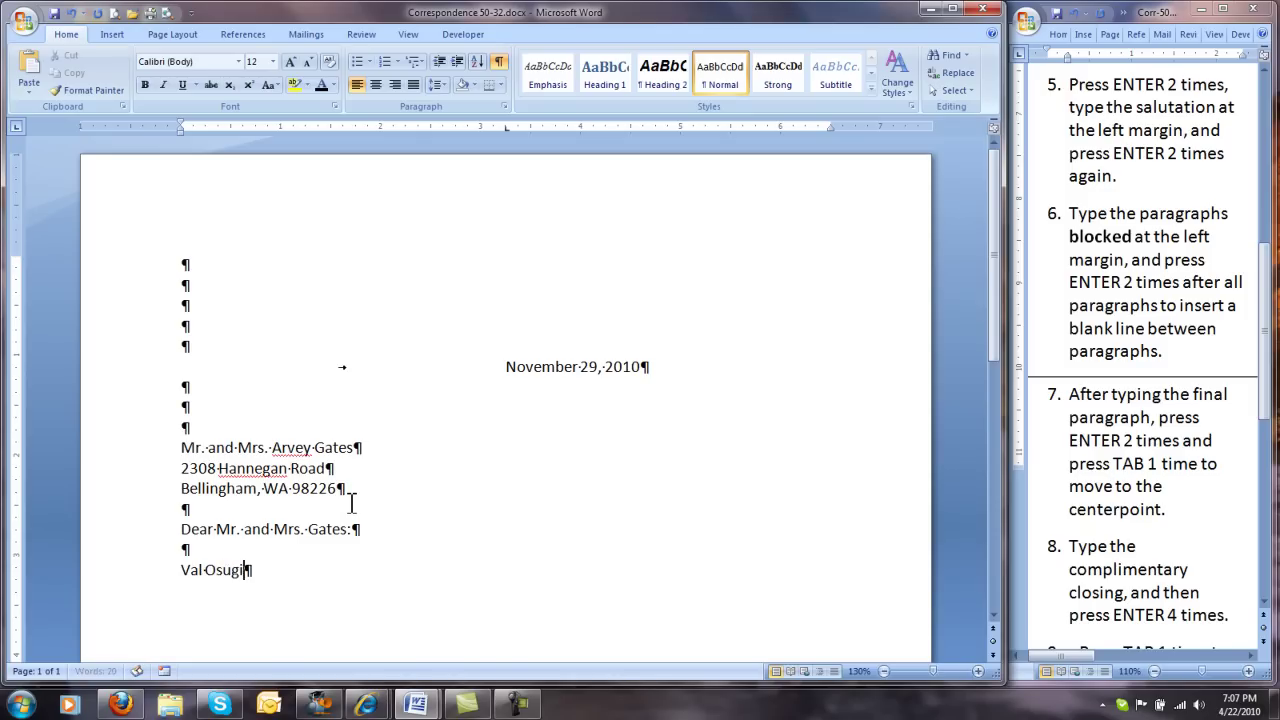
pyautogui.write('who hosted our Ridgeway open house last Saturday, has referred your unanswered')
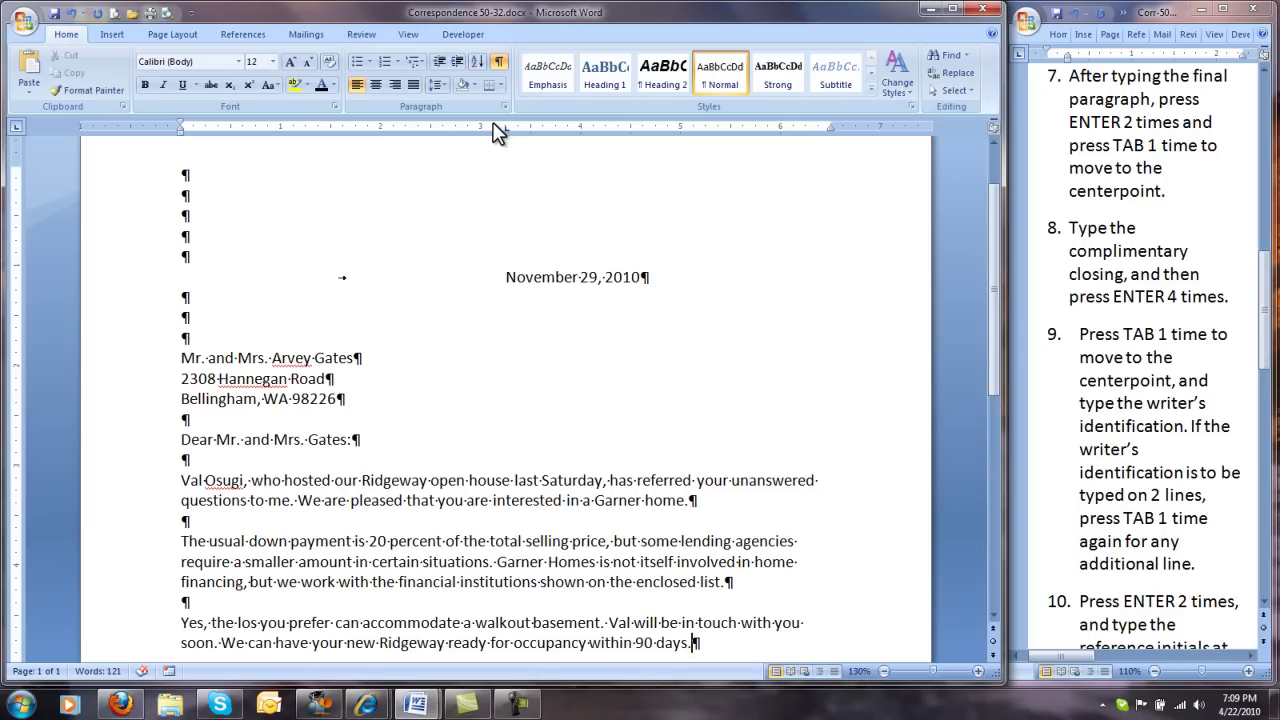
# Step: Type the closing 'Sincerely,' at the 3.25-inch tab, leaving space for the signature
pyautogui.press('Return')
pyautogui.press('Return')
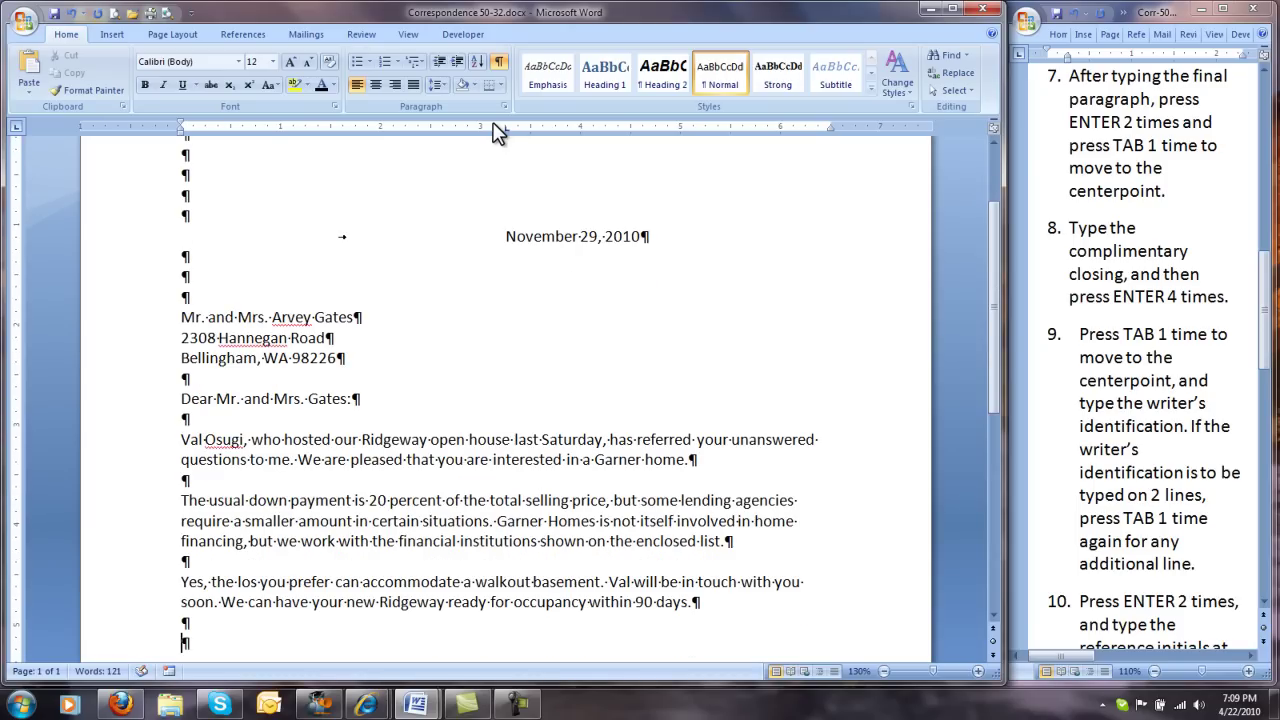
pyautogui.press('Tab')
pyautogui.write('Sincerely,')
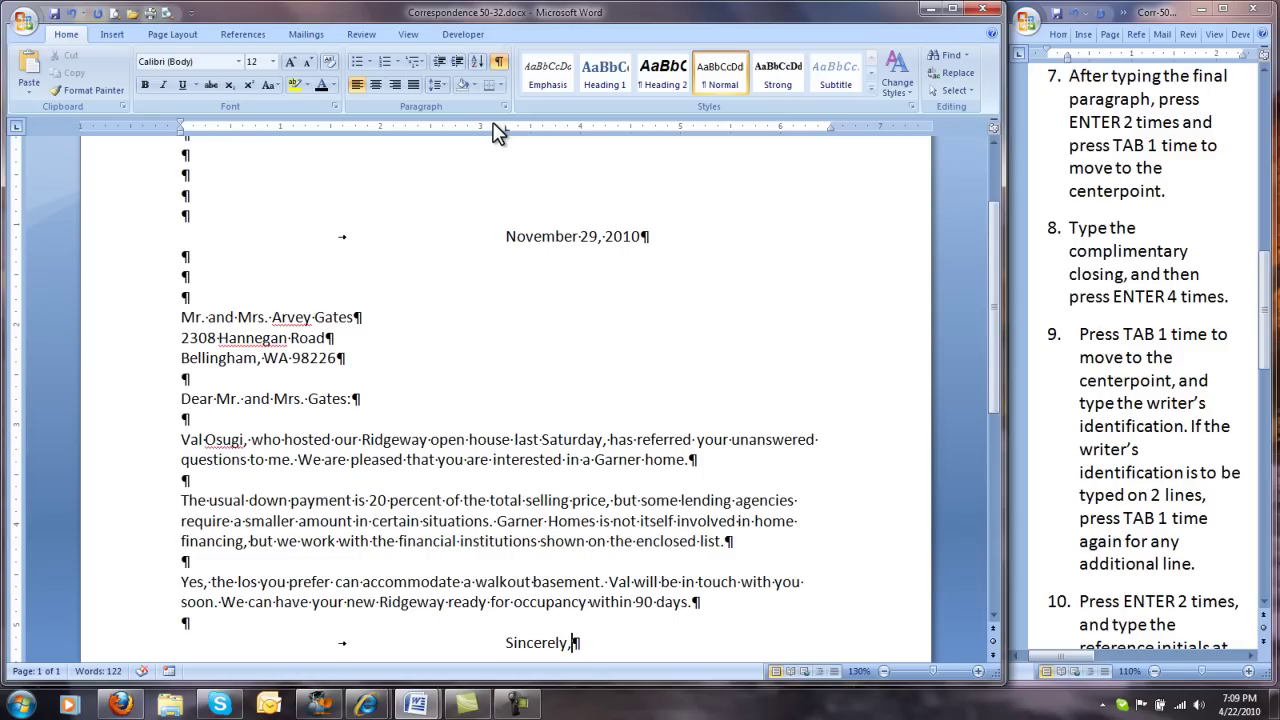
pyautogui.press('Return')
pyautogui.press('Return')
pyautogui.press('Return')
pyautogui.press('Return')
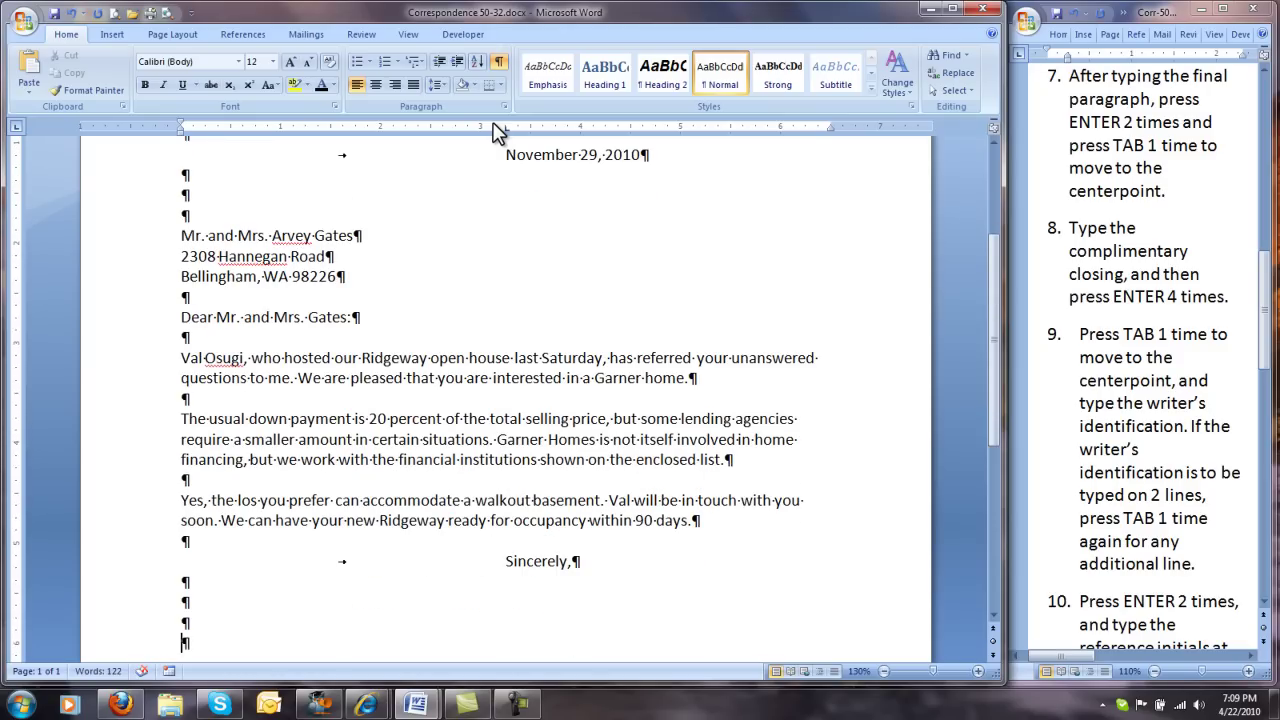
# Step: Add the writer's name and the title Sales Director, each at the 3.25-inch tab
pyautogui.press('Tab')
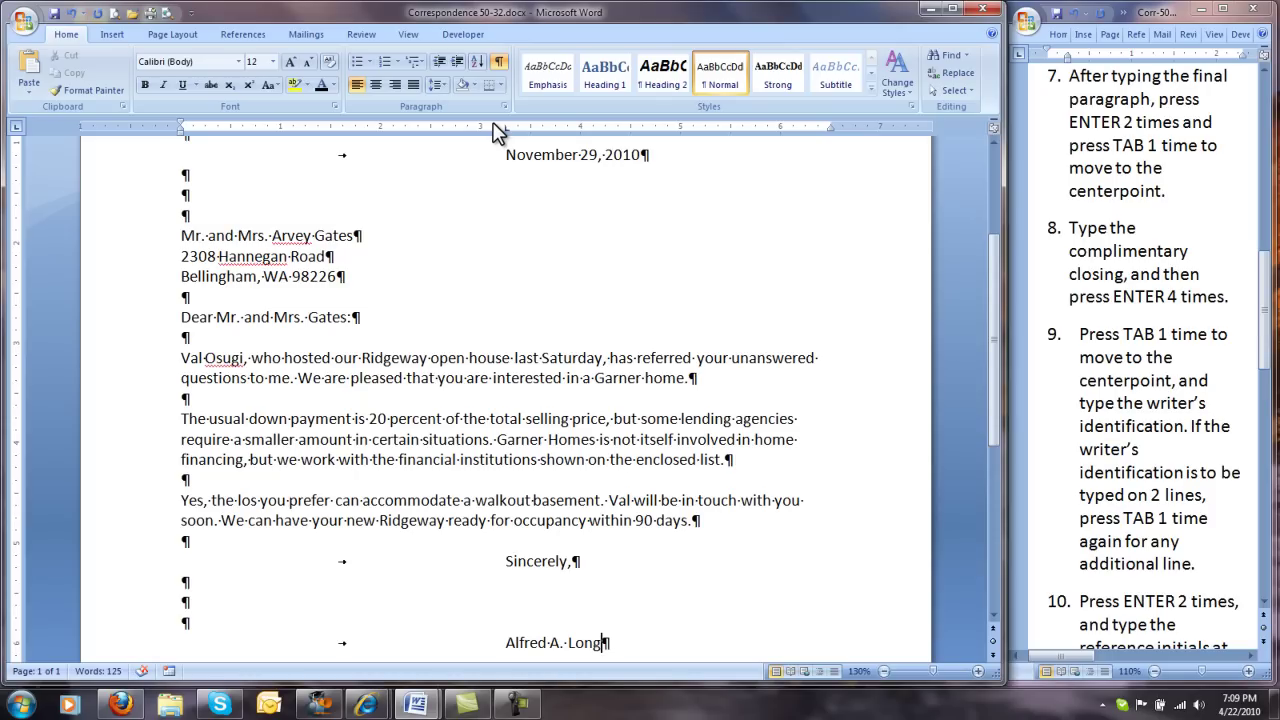
pyautogui.press('Return')
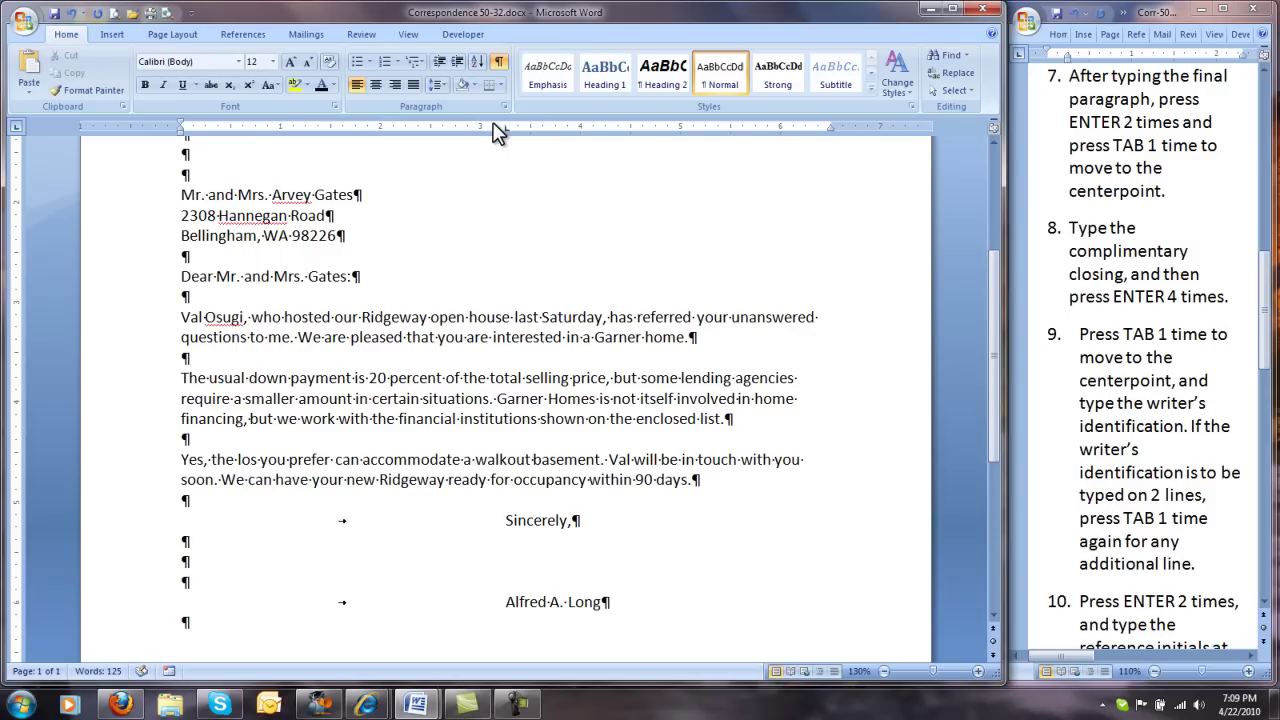
pyautogui.press('Tab')
pyautogui.write('Sales Director')
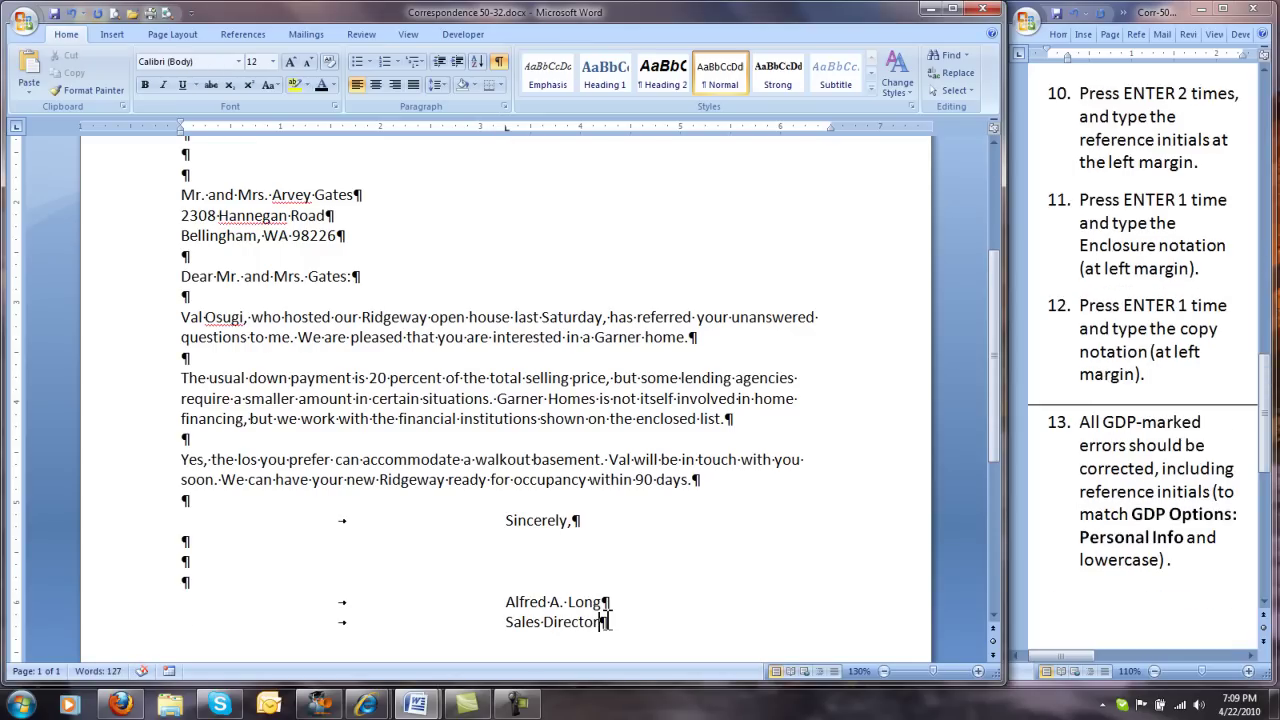
pyautogui.press('Return')
pyautogui.press('Return')
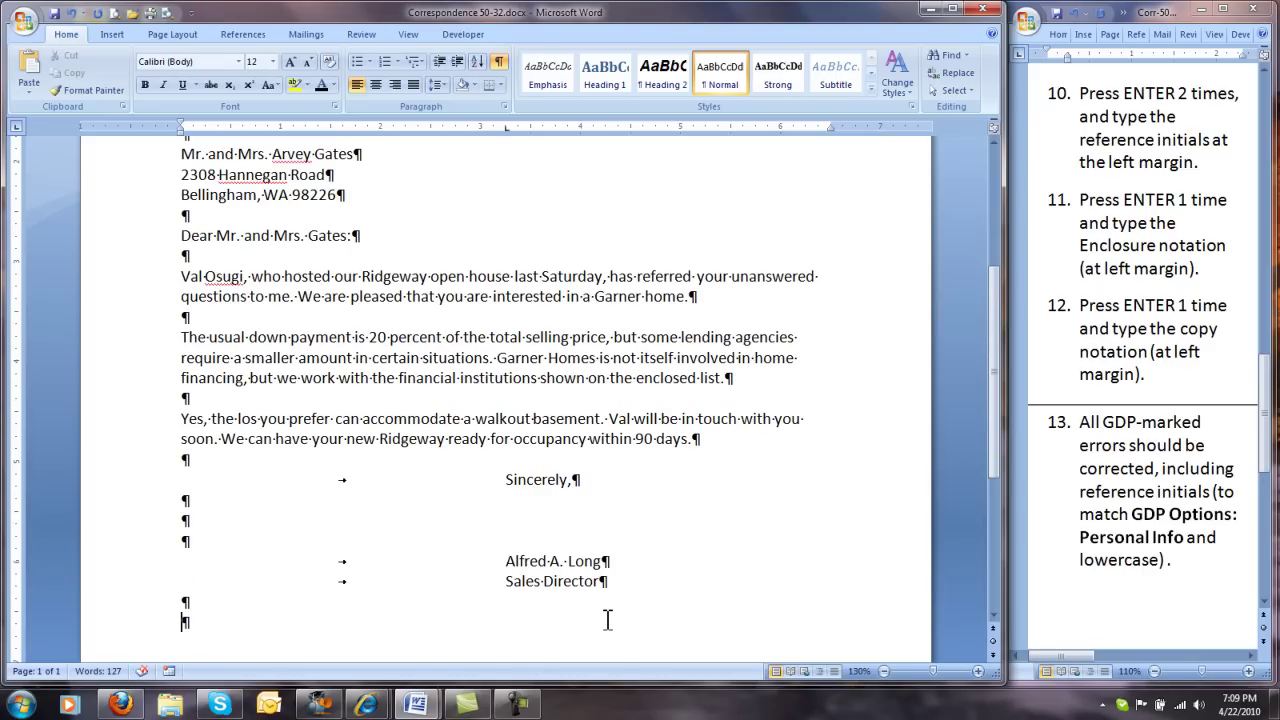
# Step: Type the lowercase reference initials 'urs', undoing the automatic capitalisation
pyautogui.write('urs')
pyautogui.press('Return')
pyautogui.hotkey('ctrl', 'z')
# Step: Add an Enclosure line and the copy notation 'c: Loan Processing Dept.' with a lowercase c
pyautogui.write('Enclosure')
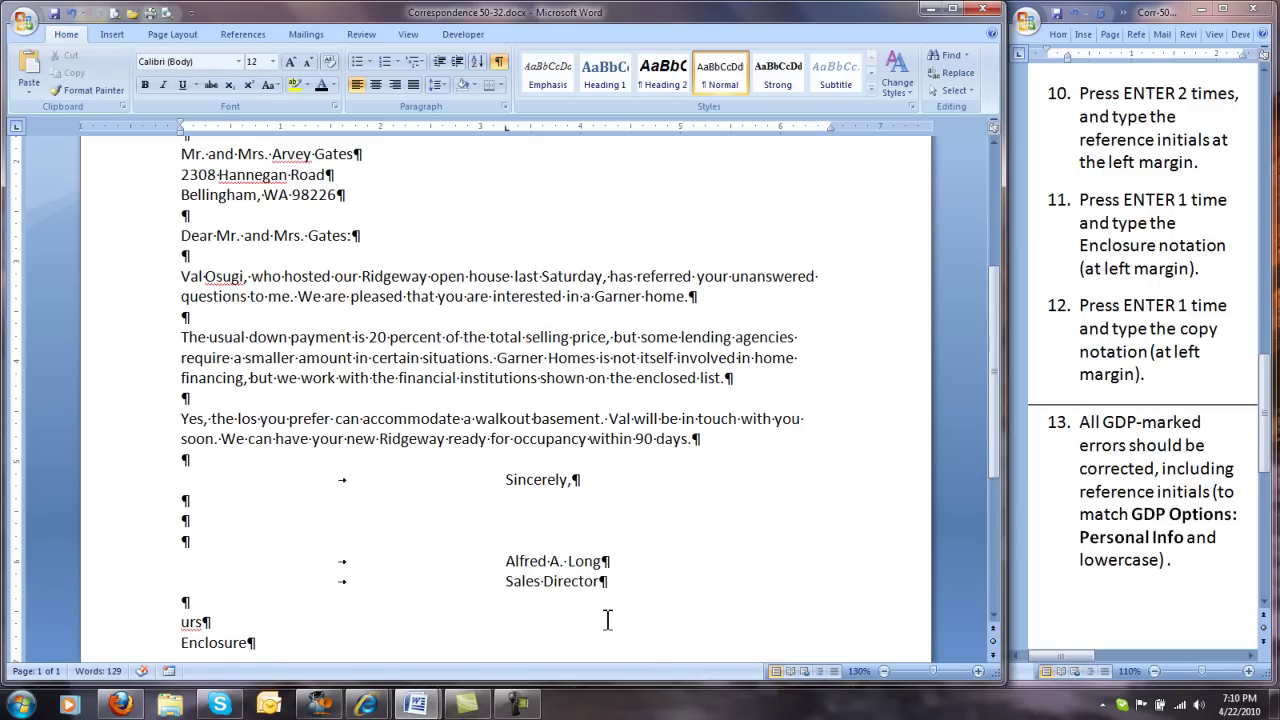
pyautogui.press('Return')
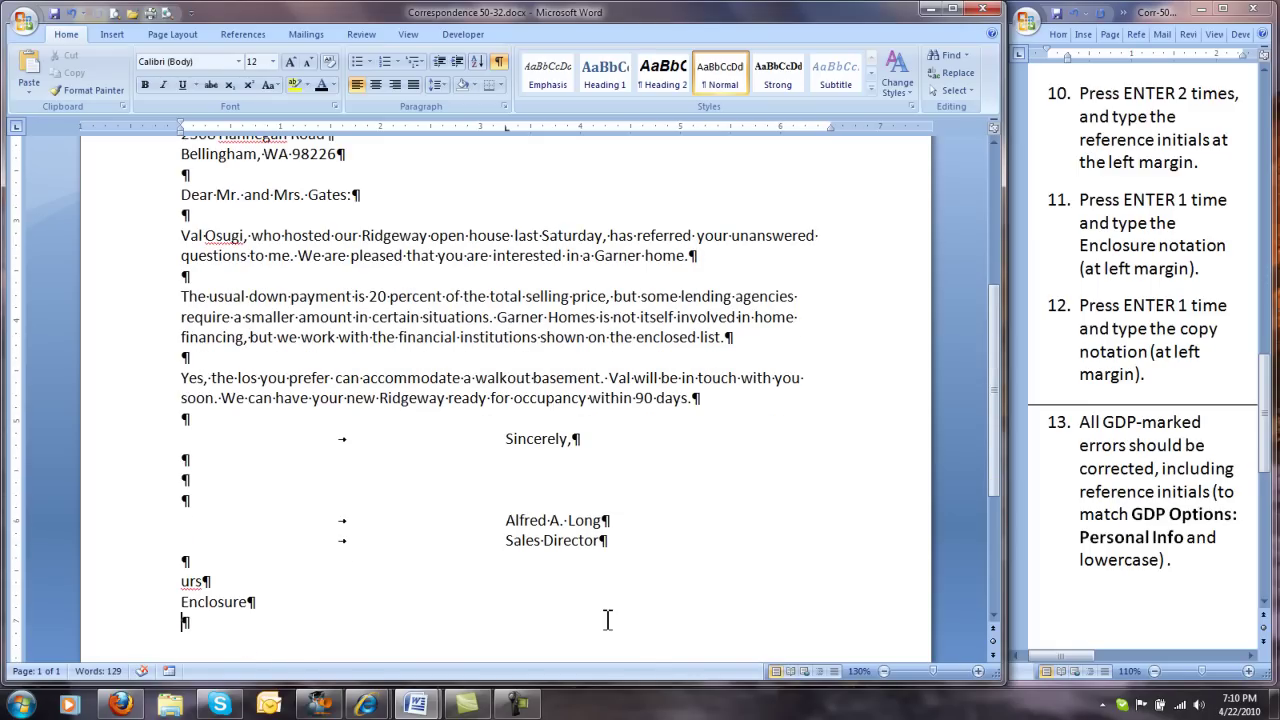
pyautogui.write('C: Loan Processing Dept.')
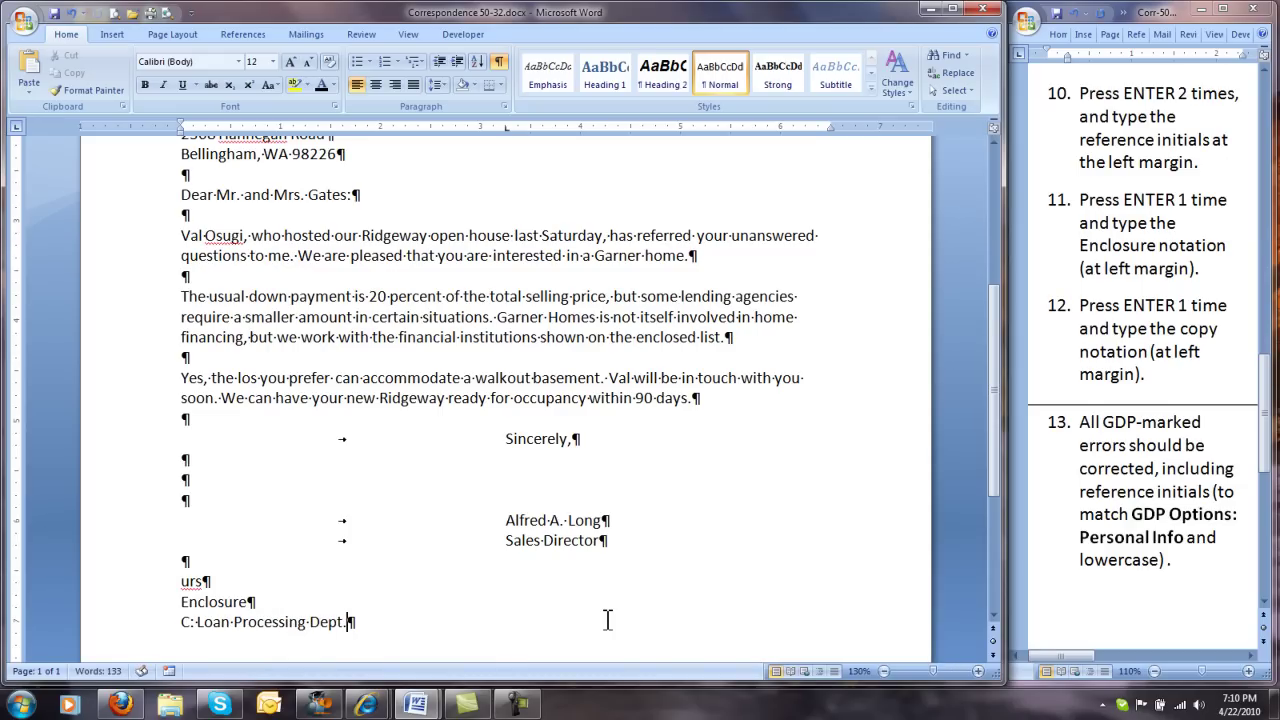
pyautogui.moveTo(181, 622); pyautogui.dragTo(190, 622)
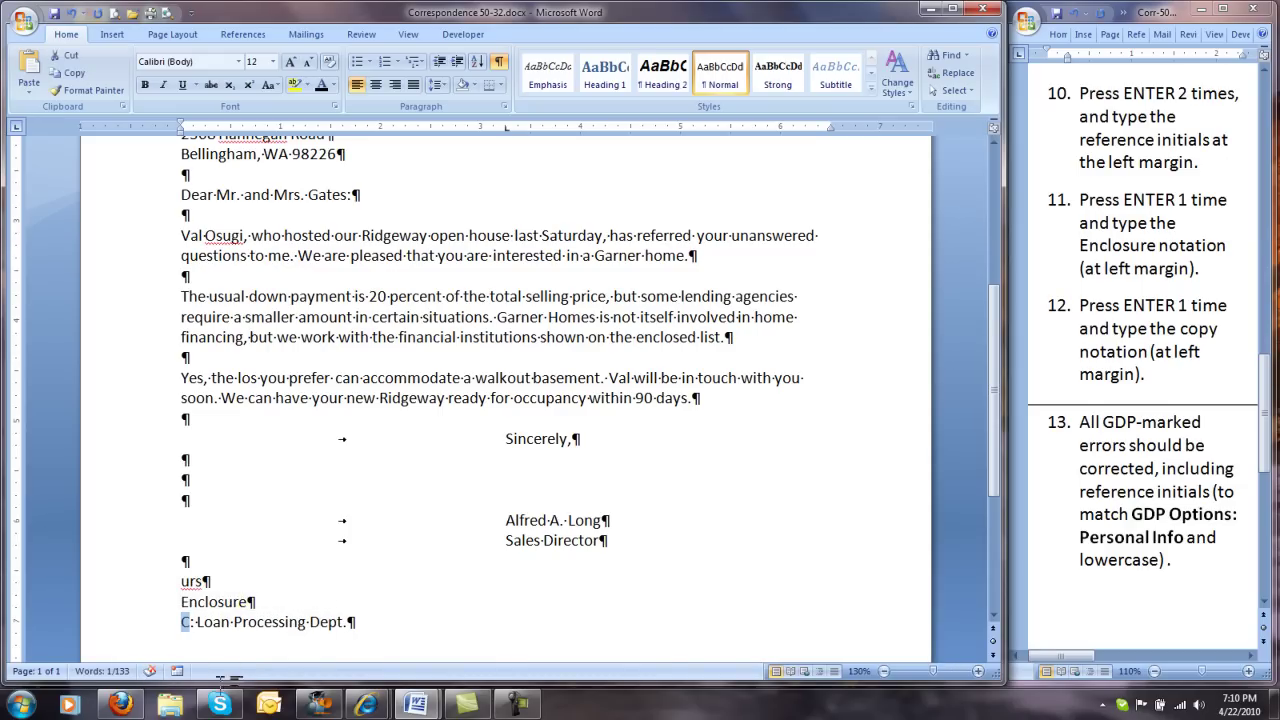
pyautogui.write('c')
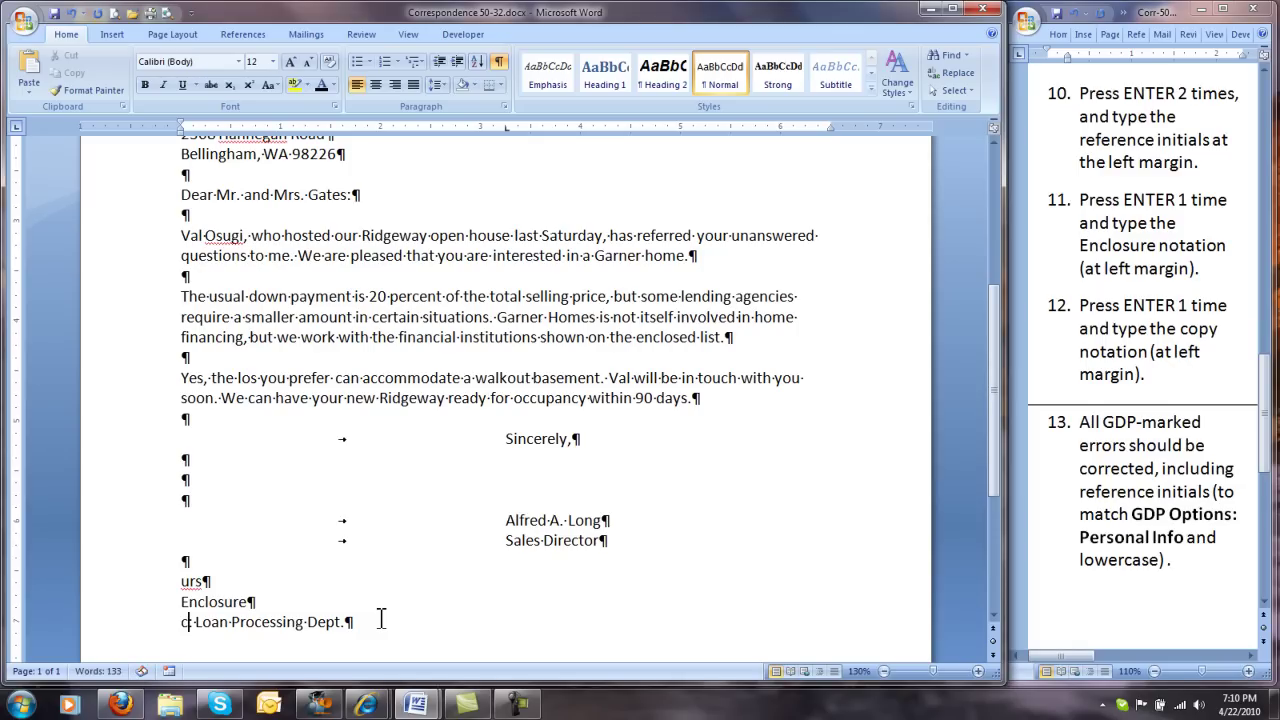